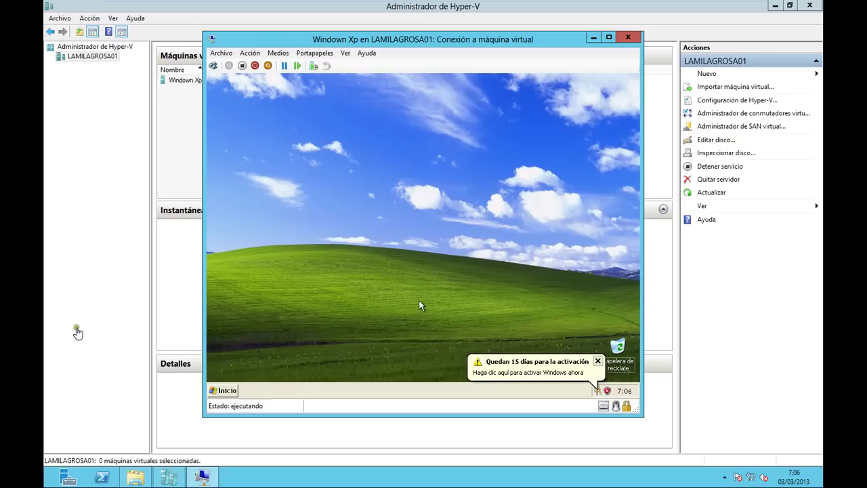
# - Shift the virtual machine's console window aside and select the Windown Xp machine in the LAMILAGROSA01 list
pyautogui.moveTo(400, 43); pyautogui.dragTo(395, 65)
pyautogui.click(162, 139)
pyautogui.click(199, 81)
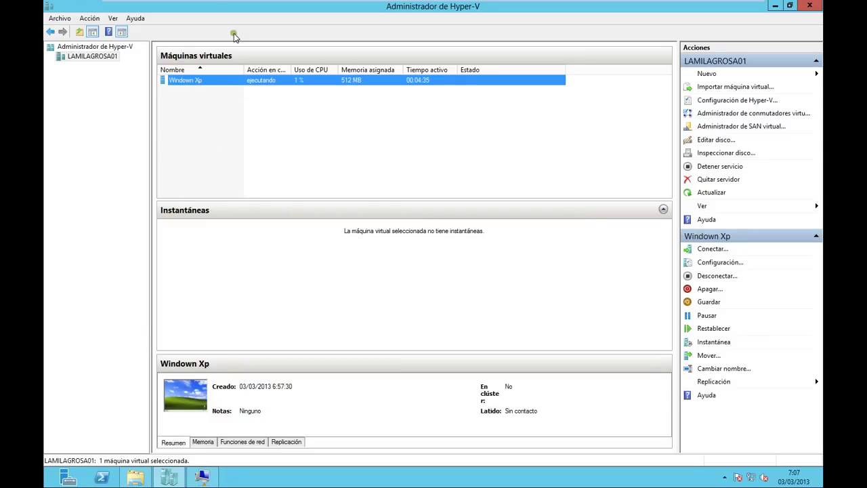
# - Switch to the Hyper-V 2 server and inspect the Windows Xp folder on its MVirtuales (E:) drive
pyautogui.moveTo(218, 5)
pyautogui.click(265, 10)
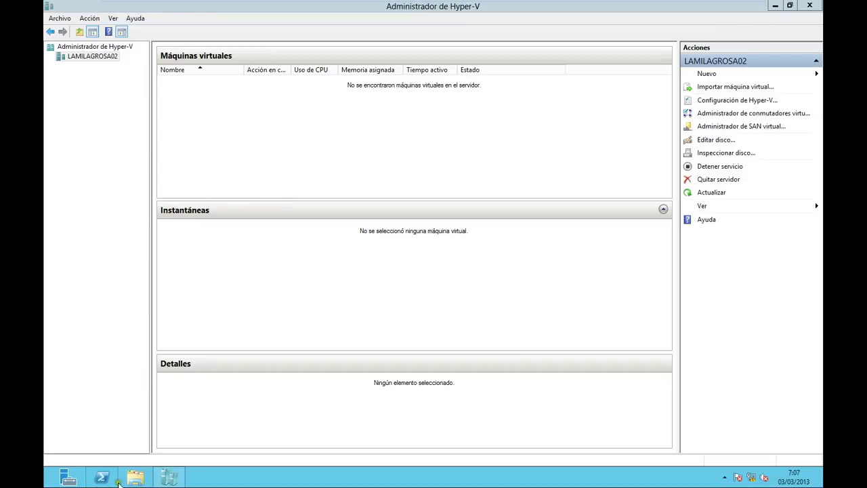
pyautogui.click(135, 477)
pyautogui.click(81, 181)
pyautogui.doubleClick(309, 80)
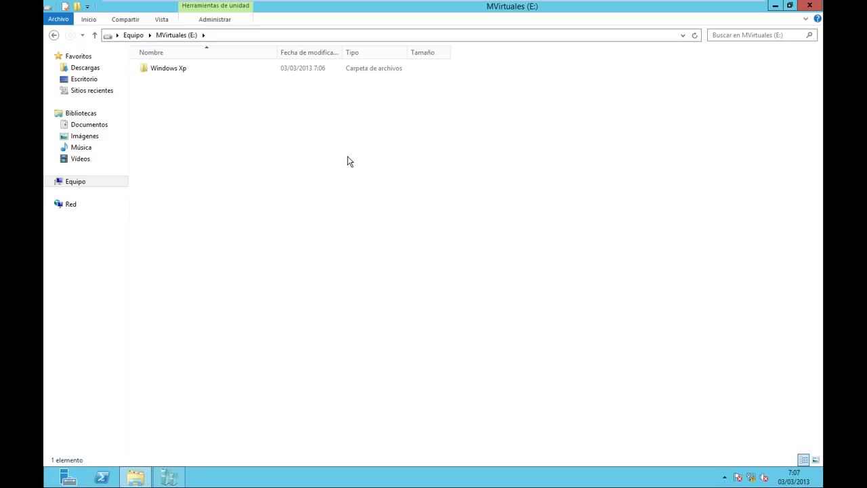
pyautogui.click(313, 155)
pyautogui.doubleClick(181, 66)
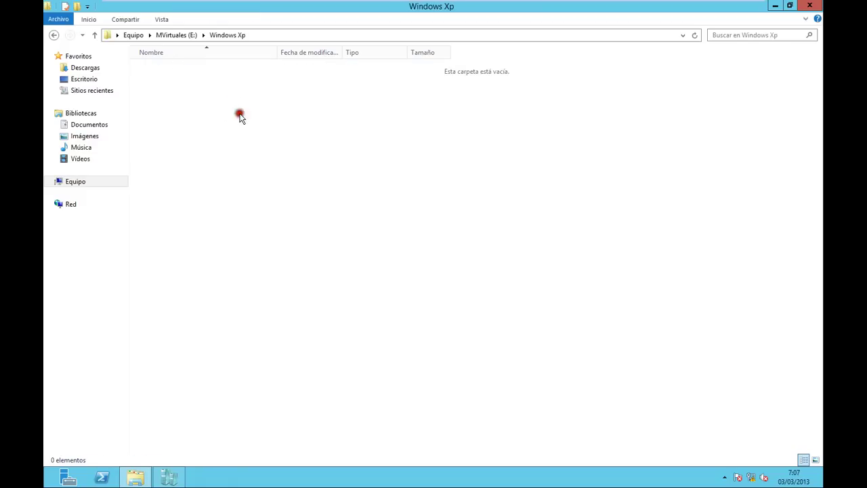
pyautogui.click(176, 34)
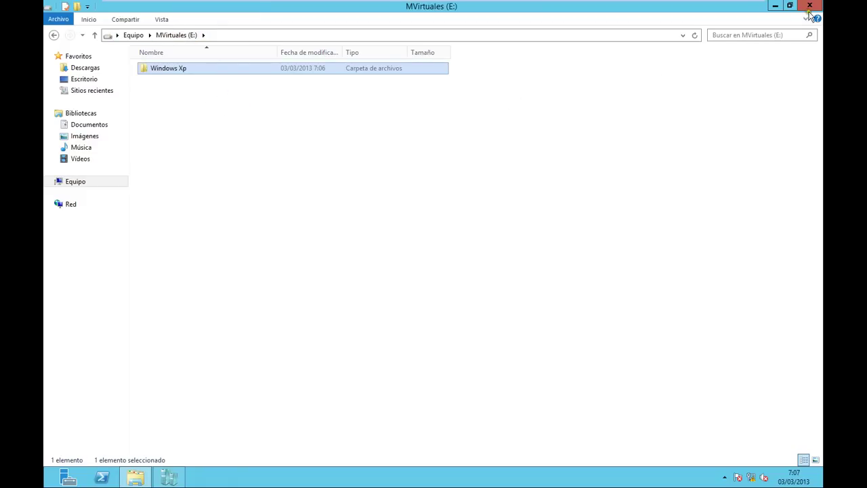
pyautogui.click(808, 12)
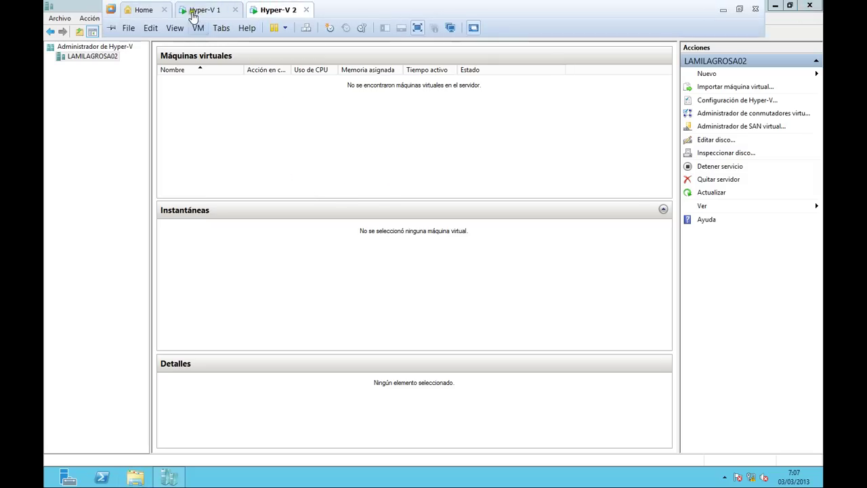
# - Return to the Hyper-V 1 server and view the Windown Xp machine's console
pyautogui.click(194, 13)
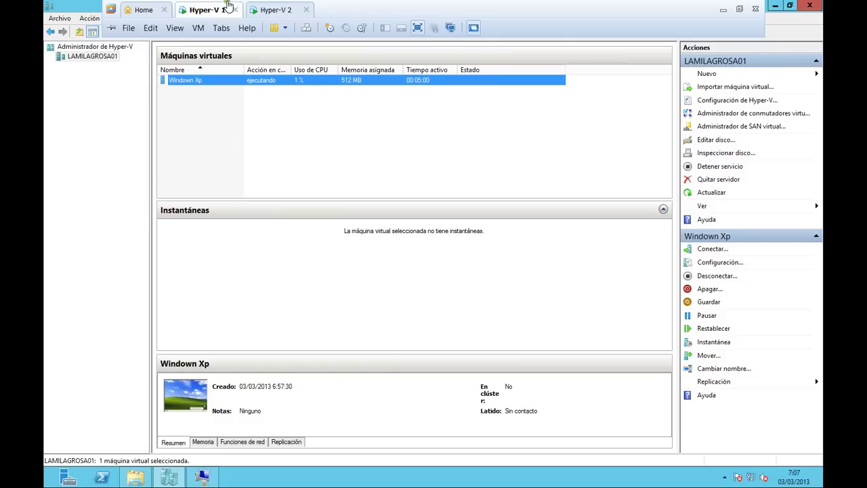
pyautogui.click(230, 214)
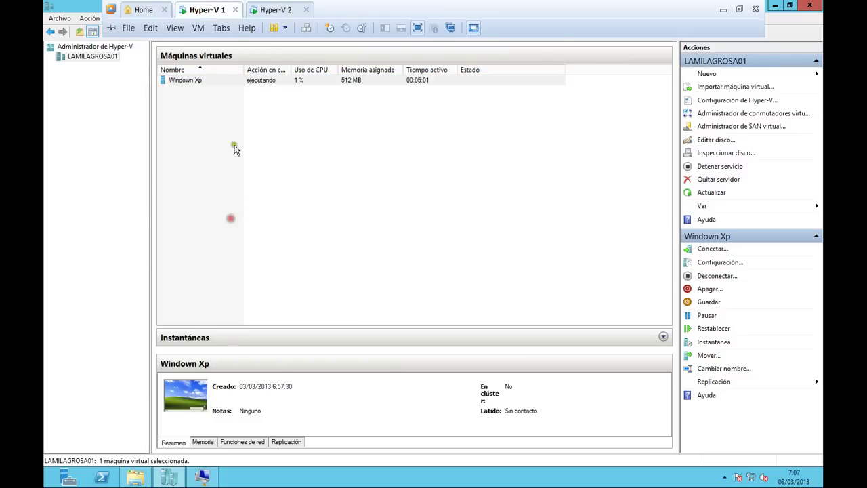
pyautogui.doubleClick(195, 80)
pyautogui.click(182, 338)
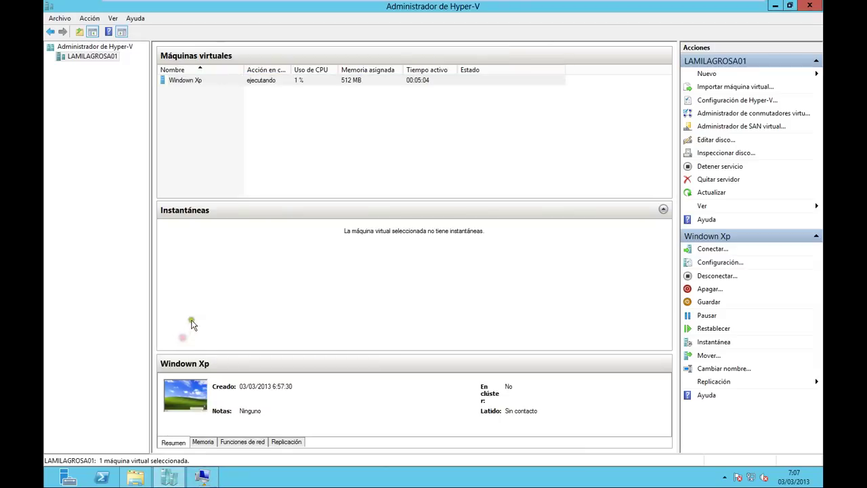
pyautogui.click(202, 477)
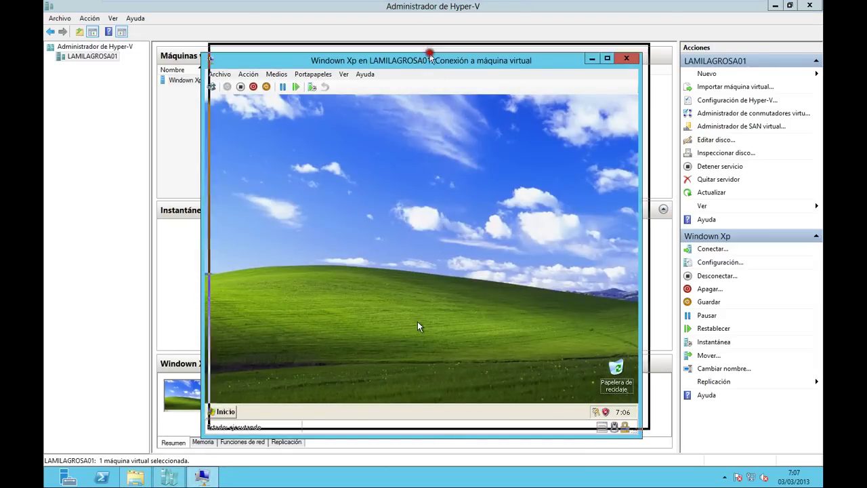
pyautogui.moveTo(424, 54); pyautogui.dragTo(433, 45)
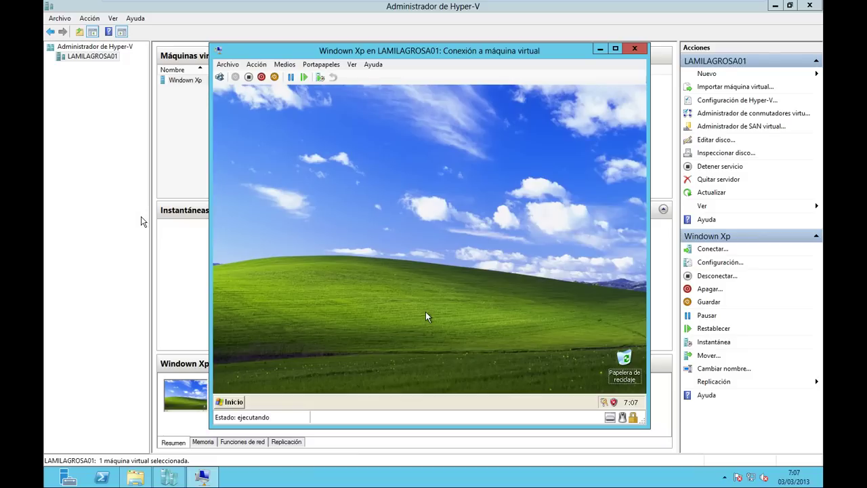
pyautogui.click(142, 182)
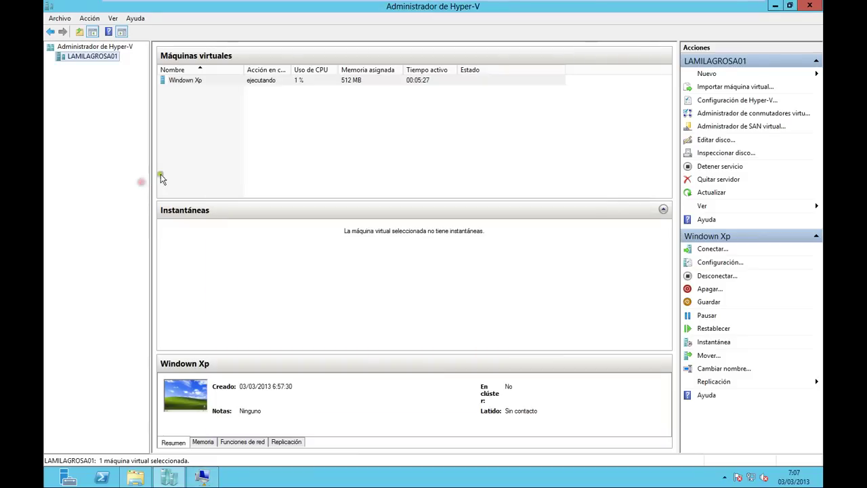
# - Start the move wizard for the Windown Xp machine and choose "Mover la máquina virtual" as the movement type
pyautogui.click(195, 82)
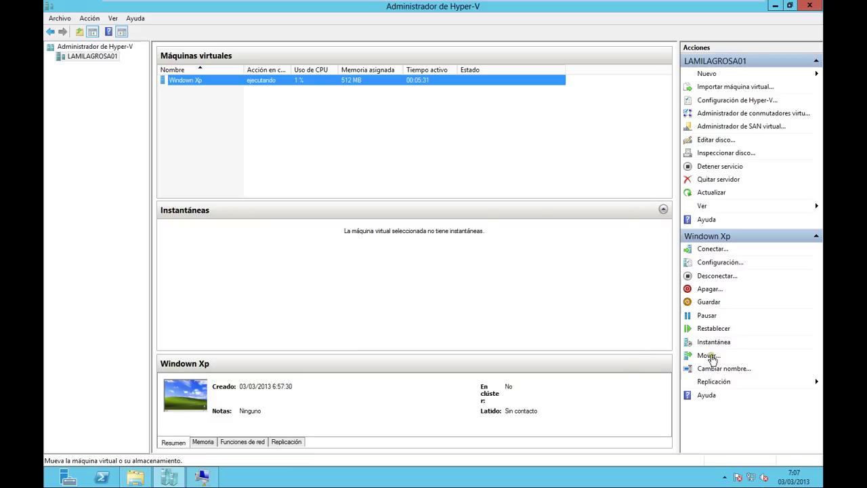
pyautogui.click(709, 356)
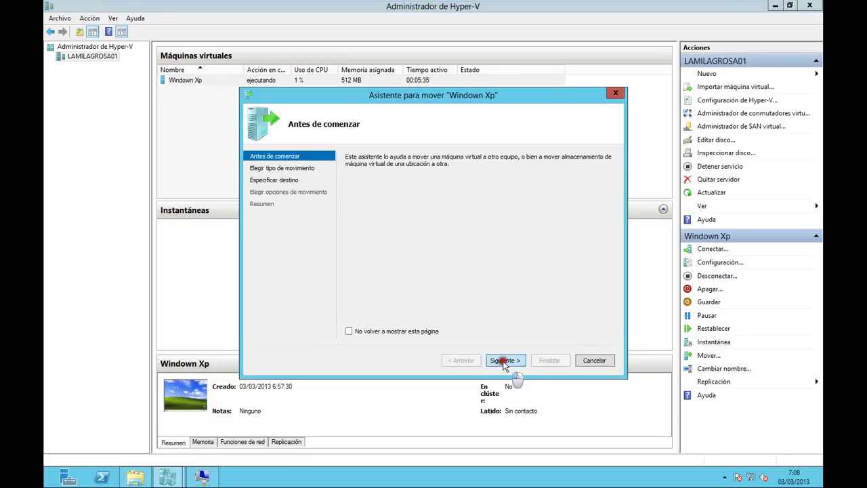
pyautogui.click(502, 359)
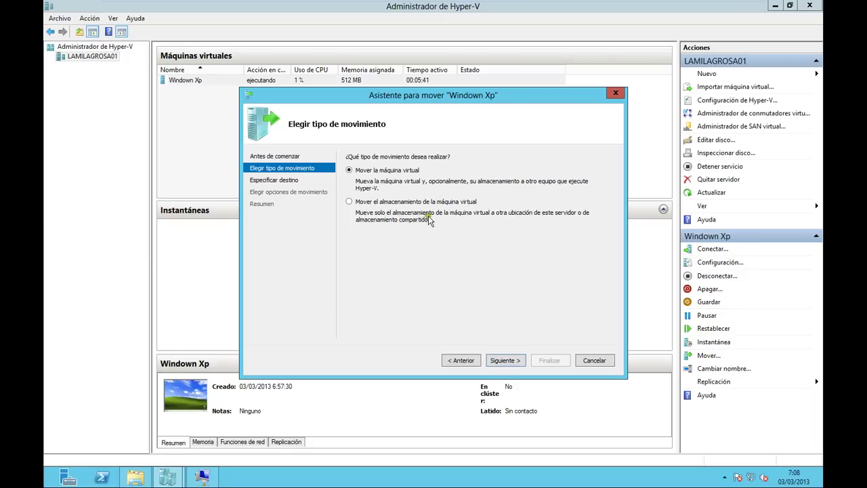
pyautogui.click(499, 360)
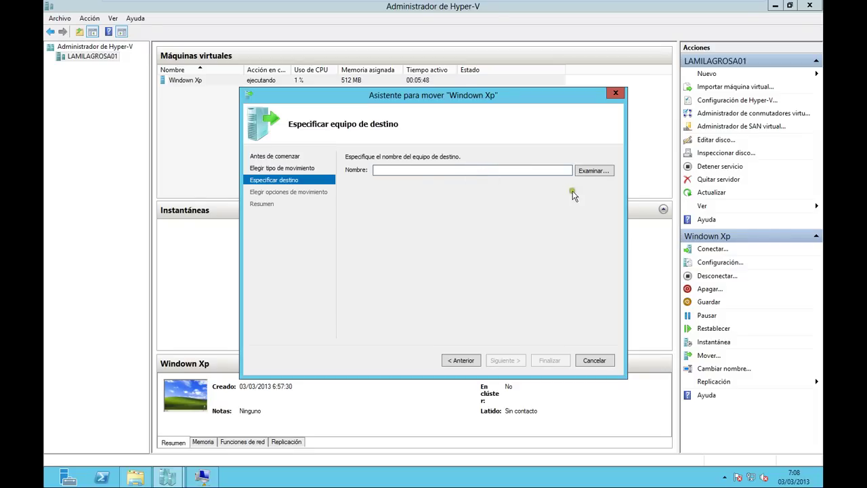
# - Search the soporteti.local domain for computers and set LAMILAGROSA02 as the move's destination
pyautogui.click(588, 174)
pyautogui.click(309, 229)
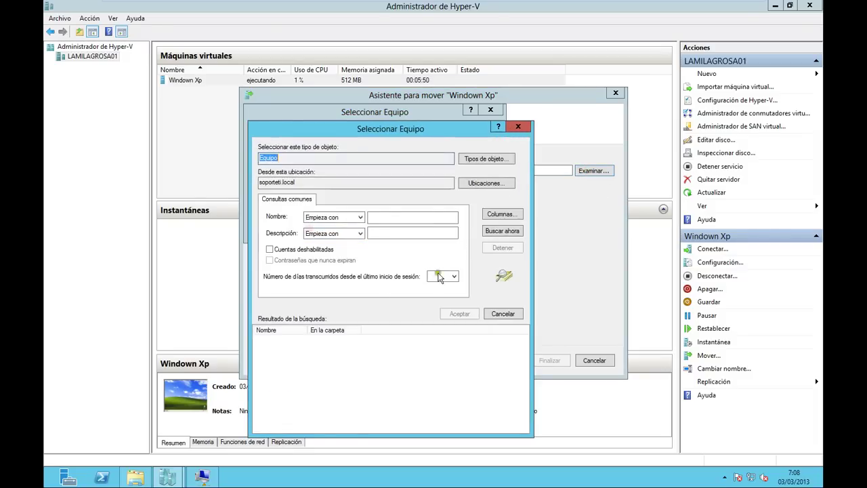
pyautogui.click(493, 231)
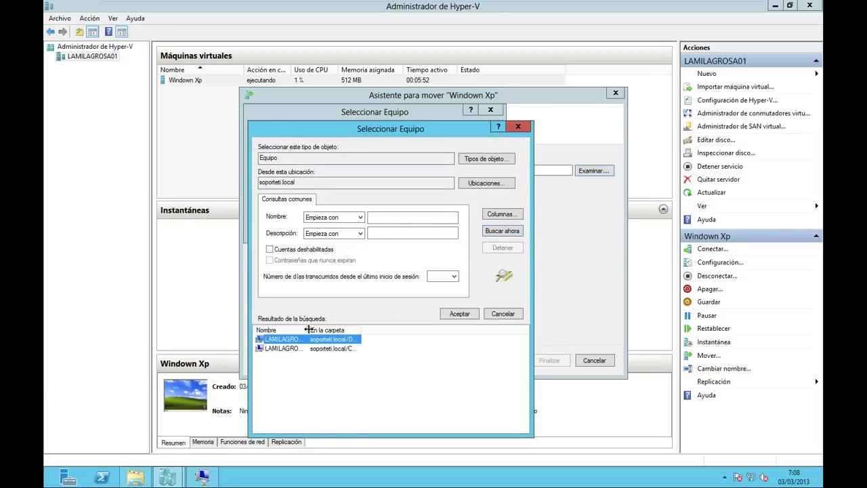
pyautogui.moveTo(309, 329); pyautogui.dragTo(384, 329)
pyautogui.click(330, 344)
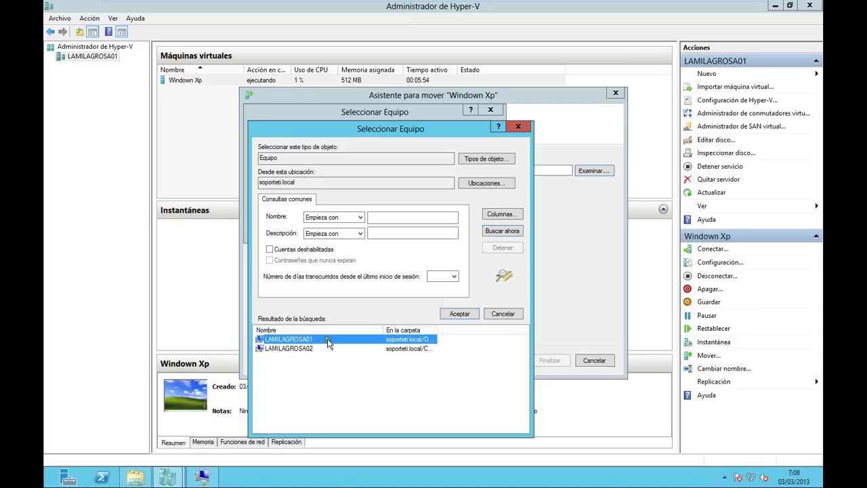
pyautogui.click(314, 350)
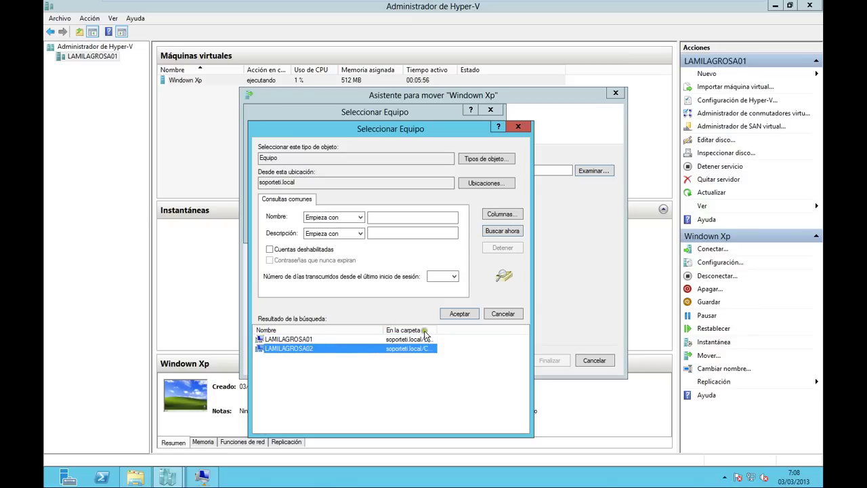
pyautogui.doubleClick(437, 329)
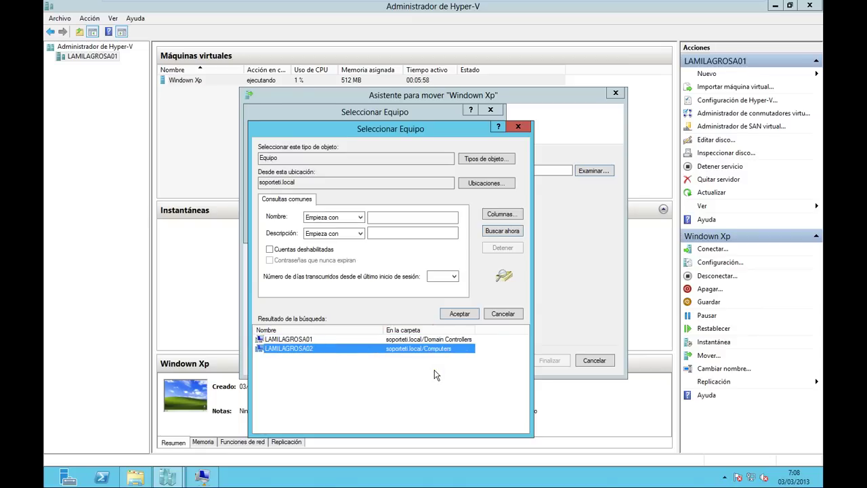
pyautogui.click(460, 314)
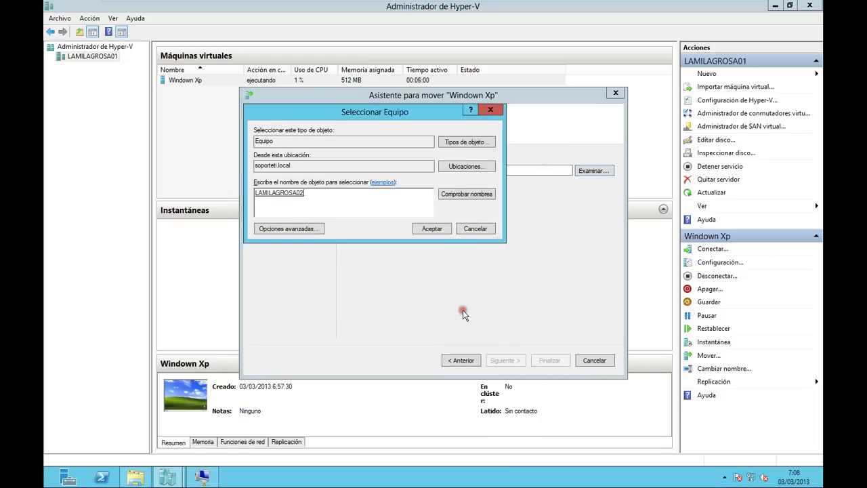
pyautogui.click(432, 229)
pyautogui.click(501, 359)
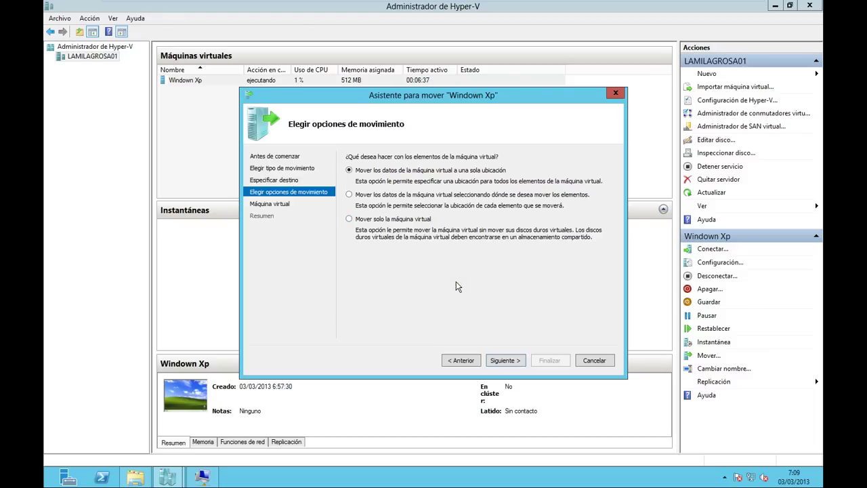
# - Send all machine data to the single location E:\windows xp\ on the destination server and start the move
pyautogui.click(506, 360)
pyautogui.click(506, 360)
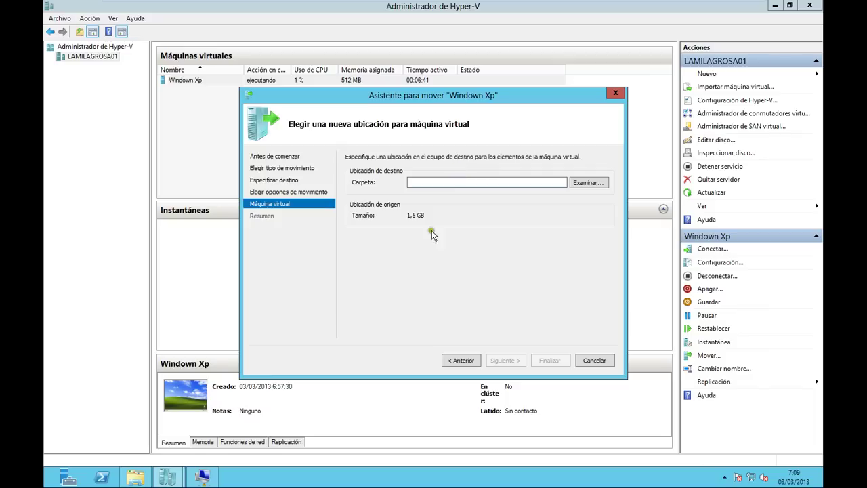
pyautogui.click(450, 182)
pyautogui.click(578, 183)
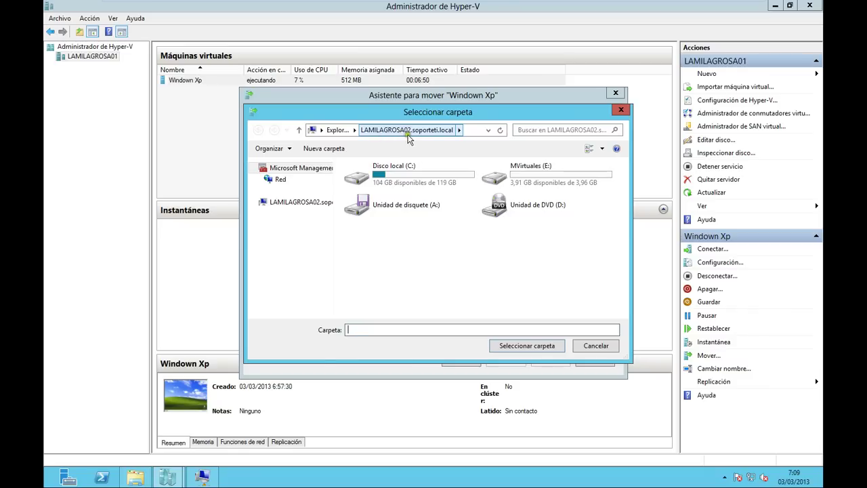
pyautogui.doubleClick(522, 177)
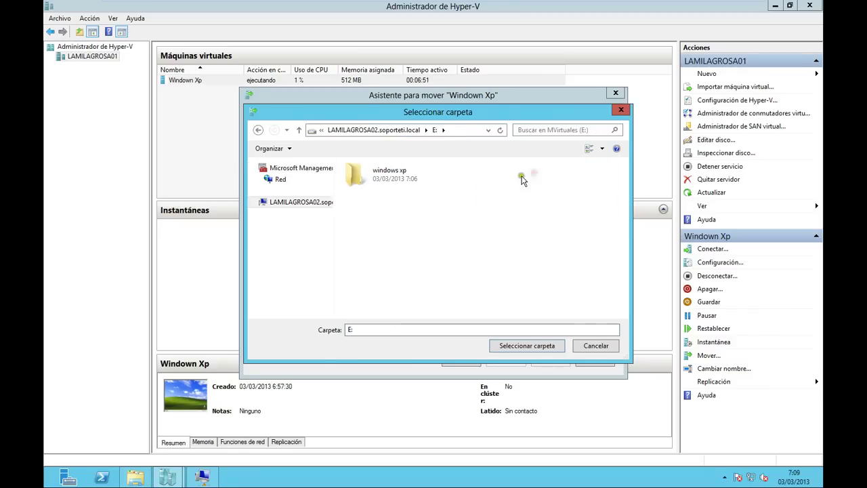
pyautogui.doubleClick(393, 173)
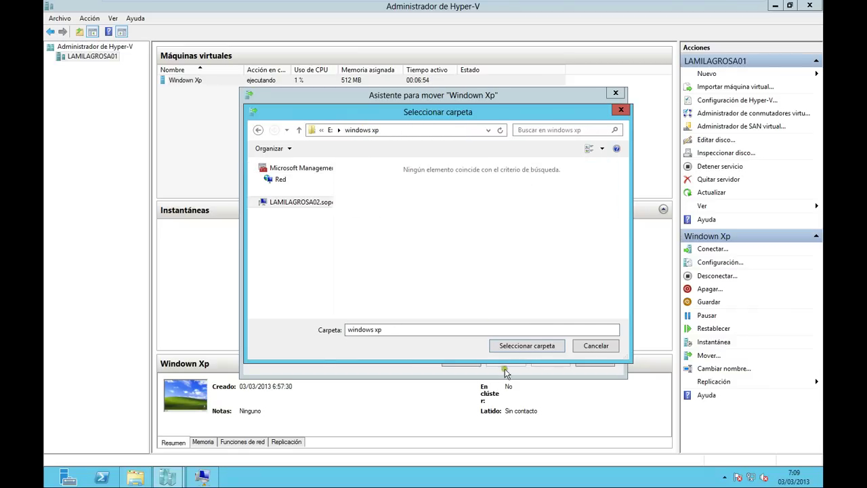
pyautogui.click(524, 344)
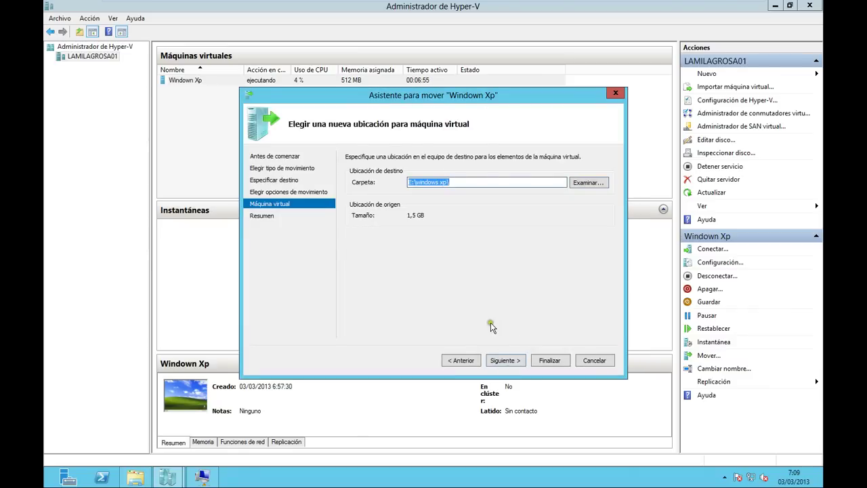
pyautogui.click(509, 360)
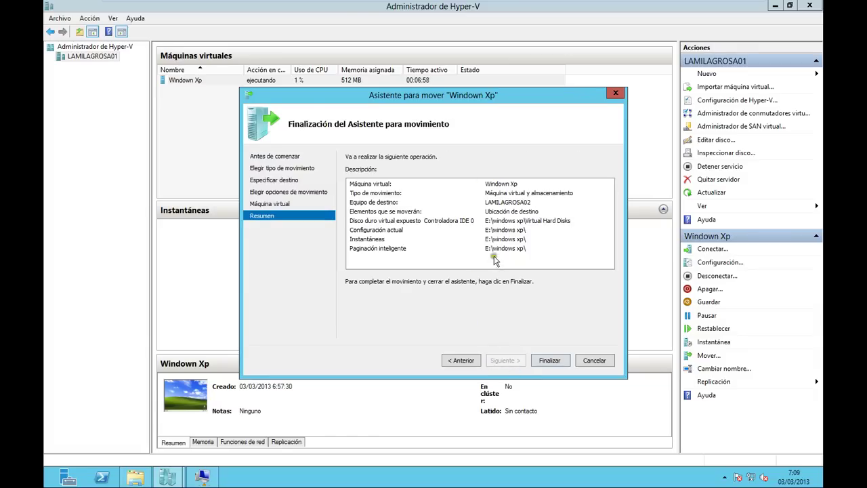
pyautogui.click(548, 361)
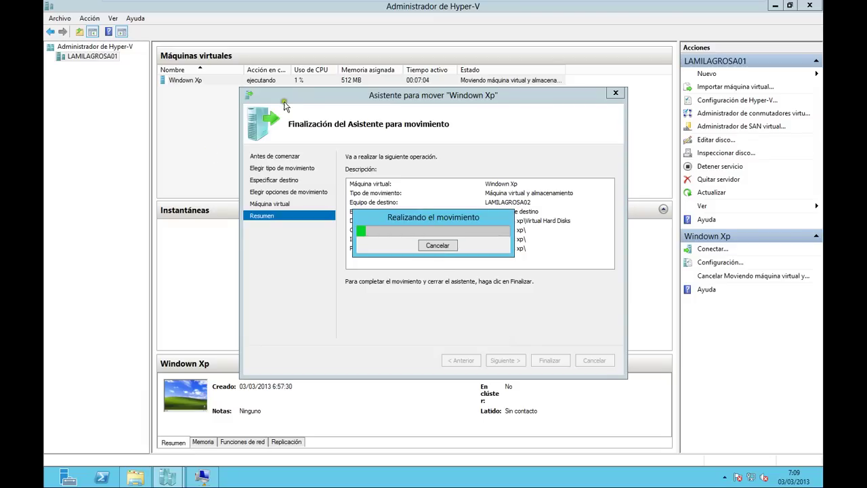
# - Open the Windown Xp console during the migration and place it beside the move progress to watch both
pyautogui.doubleClick(197, 81)
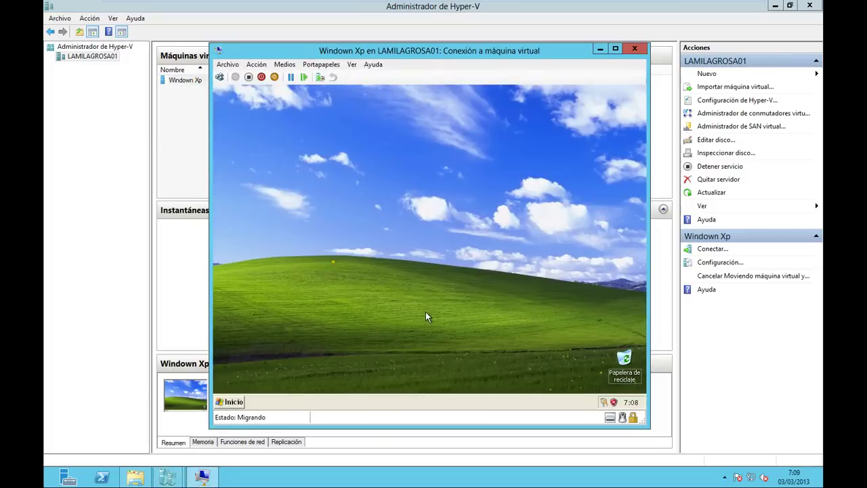
pyautogui.moveTo(391, 51); pyautogui.dragTo(552, 81)
pyautogui.moveTo(169, 478)
pyautogui.click(200, 445)
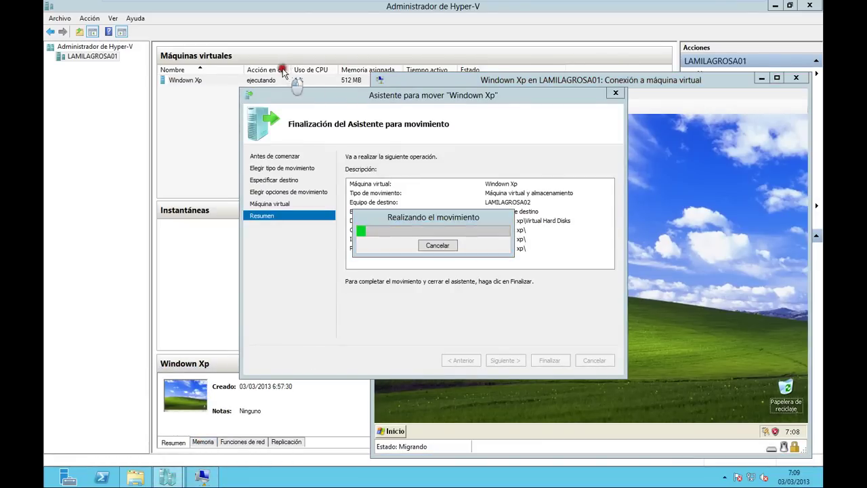
pyautogui.click(485, 80)
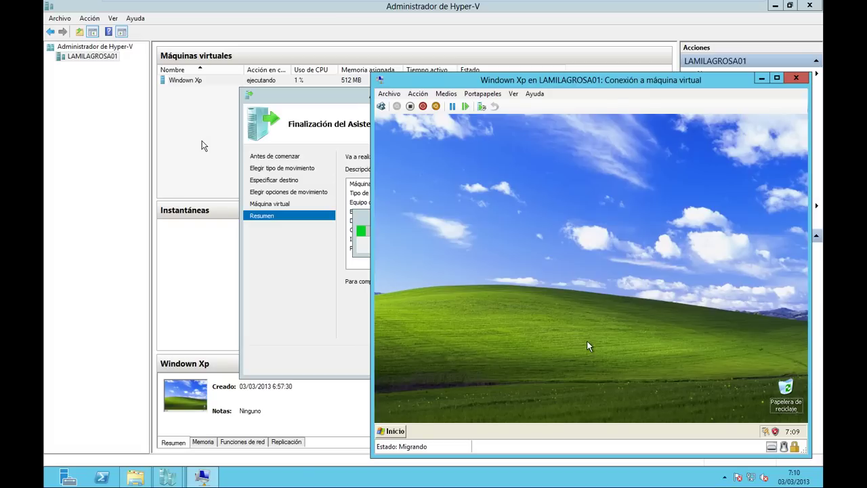
# - Switch to the Hyper-V 2 server and view its system information, including computer name and domain
pyautogui.click(278, 10)
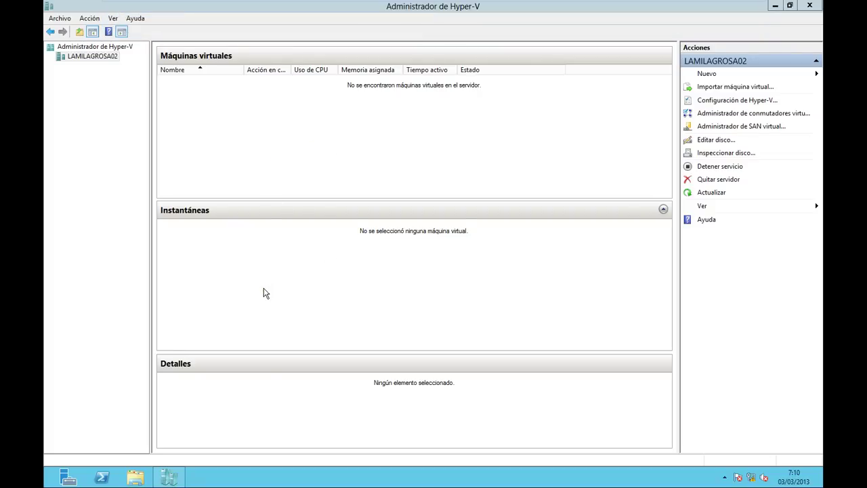
pyautogui.press('super+Pause')
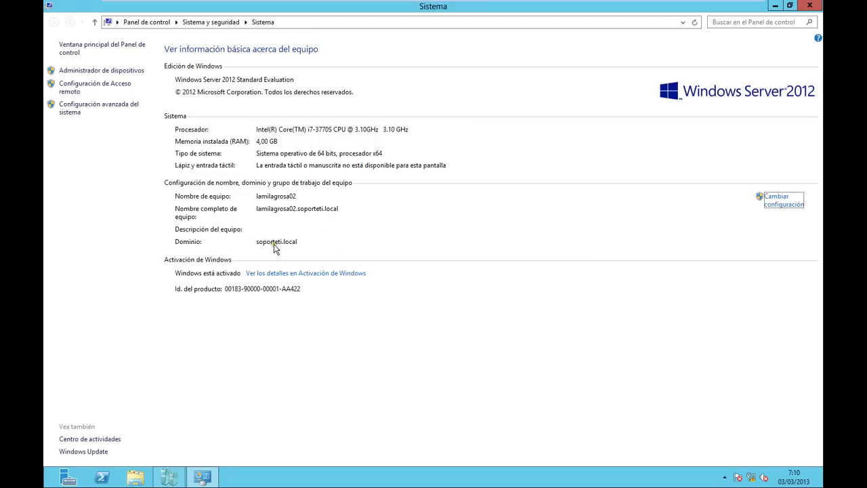
# - Close the system information, compare the virtual machine lists on both Hyper-V servers, and select Windown Xp on LAMILAGROSA02
pyautogui.click(809, 6)
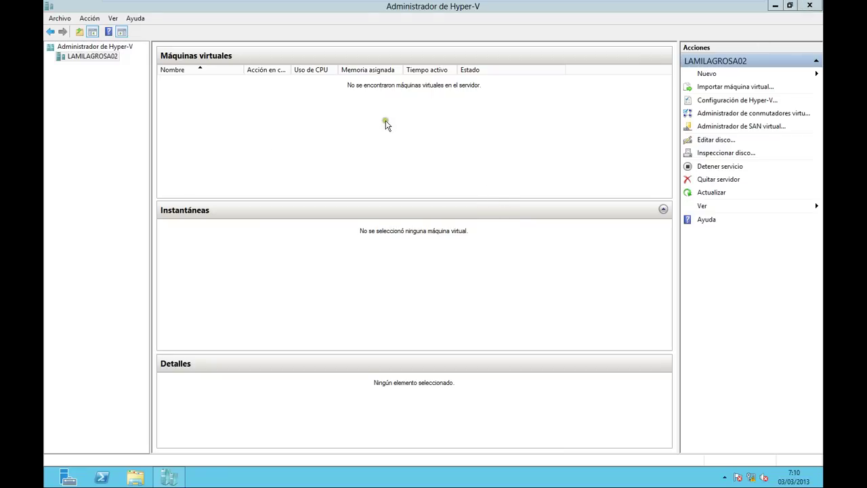
pyautogui.moveTo(308, 4)
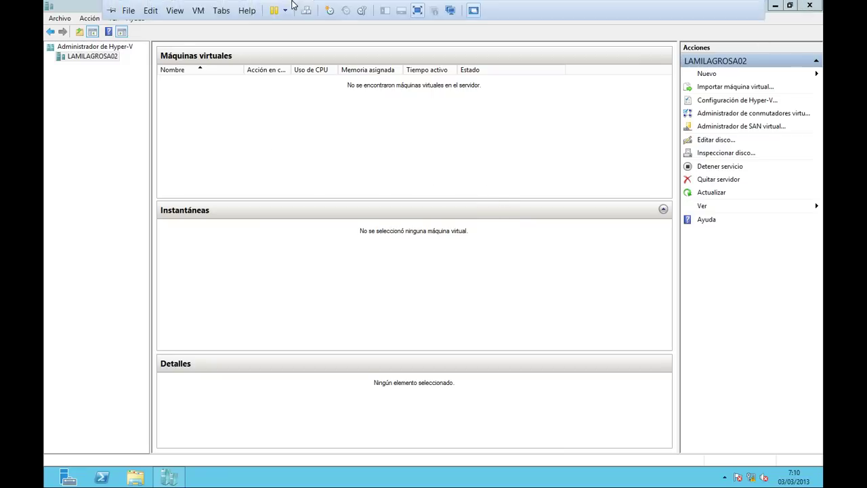
pyautogui.click(213, 9)
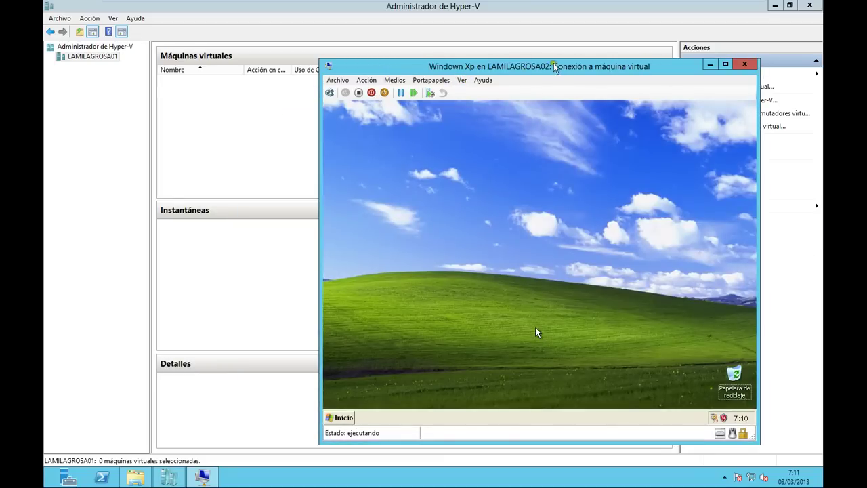
pyautogui.moveTo(539, 70); pyautogui.dragTo(415, 132)
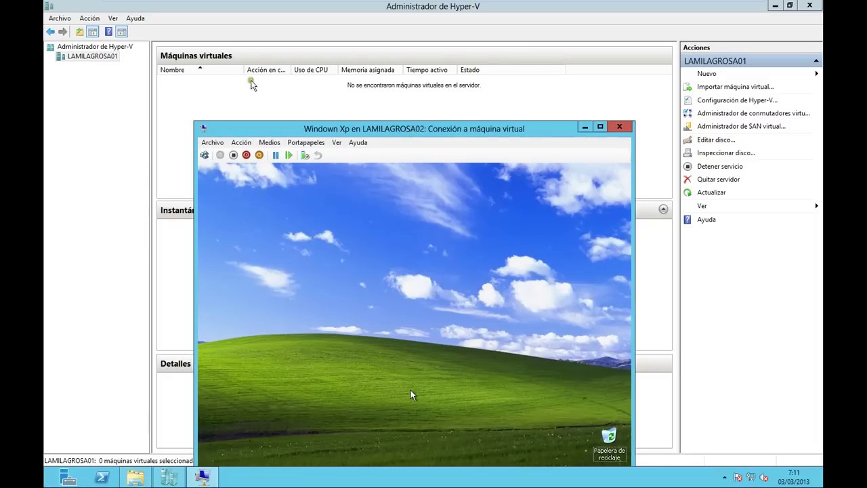
pyautogui.moveTo(222, 113); pyautogui.dragTo(207, 82)
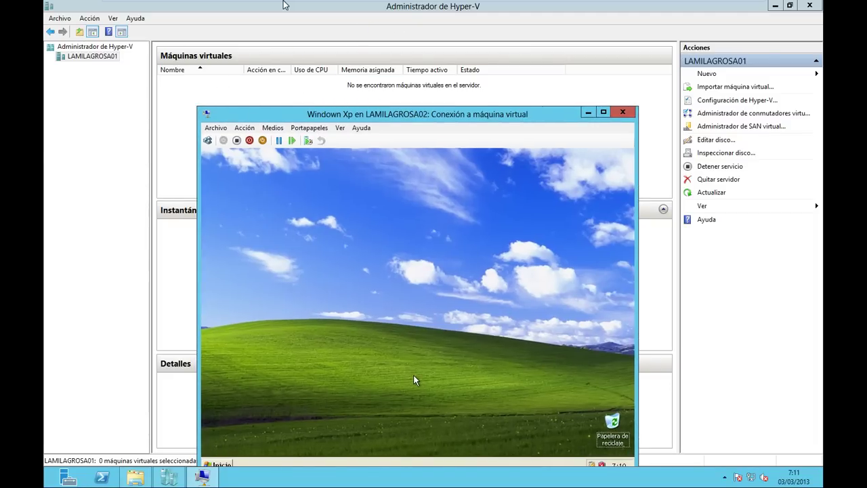
pyautogui.click(267, 12)
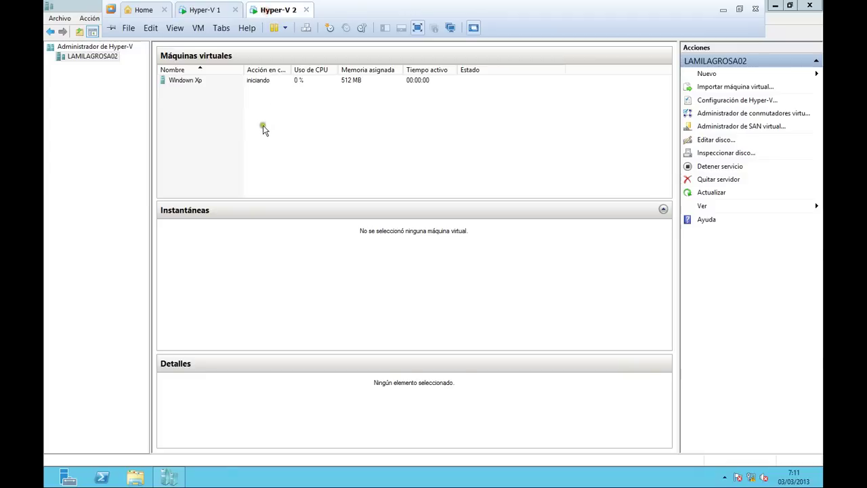
pyautogui.click(195, 82)
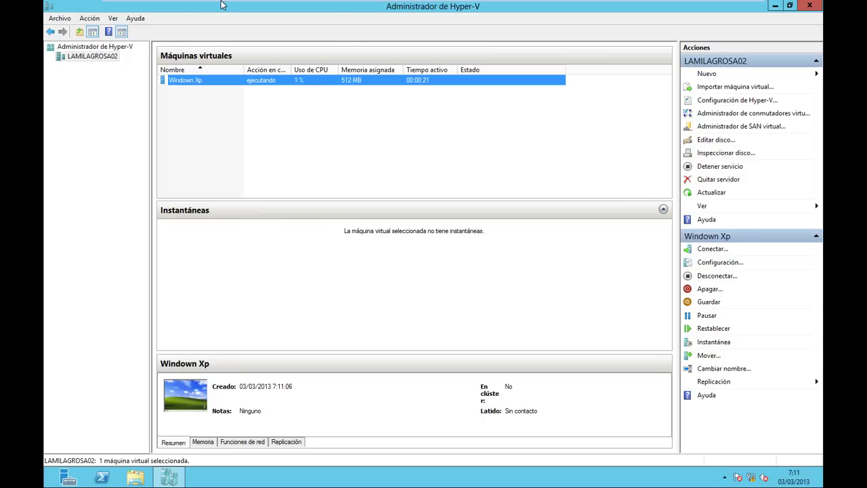
# - Return to the Windown Xp console on the Hyper-V 1 server and test the guest by opening and closing Internet Explorer
pyautogui.click(209, 9)
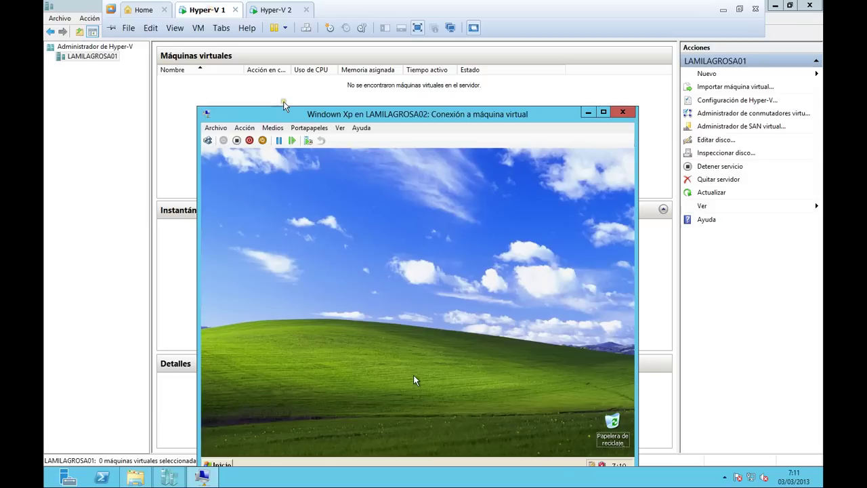
pyautogui.moveTo(329, 113); pyautogui.dragTo(318, 72)
pyautogui.click(402, 337)
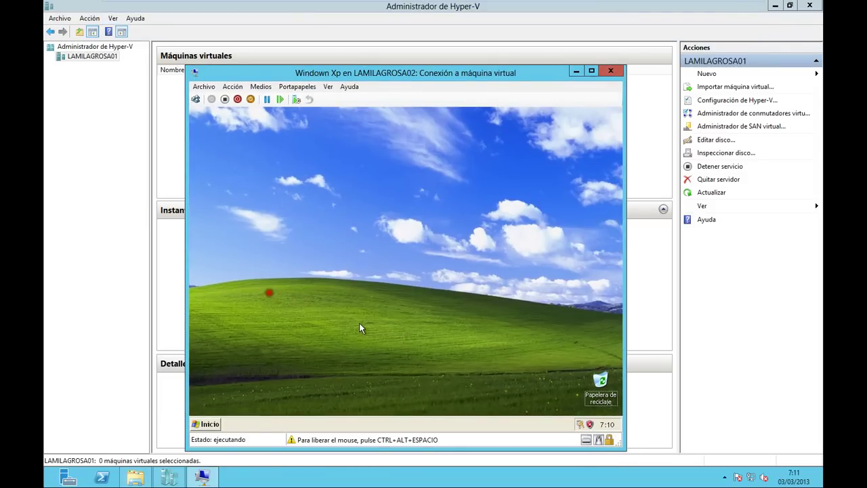
pyautogui.click(205, 424)
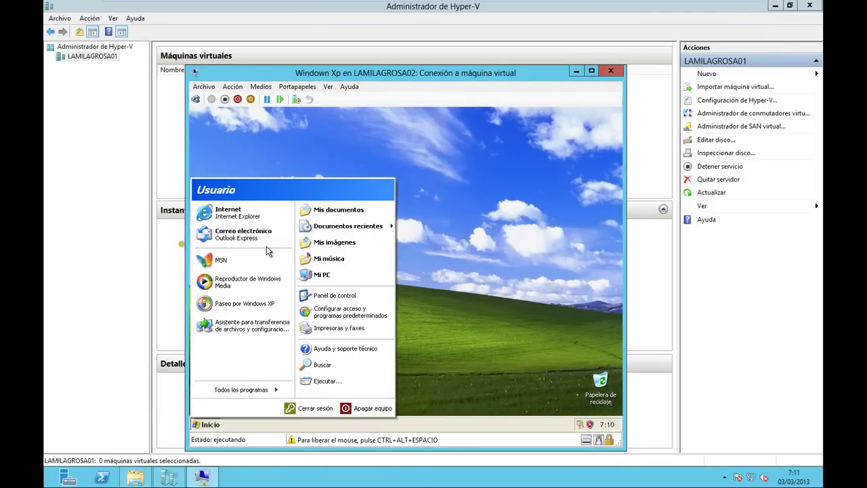
pyautogui.click(249, 213)
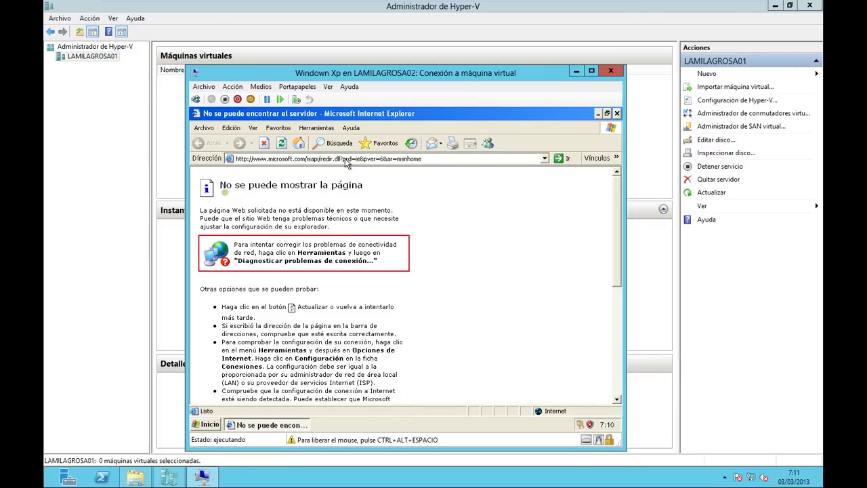
pyautogui.click(616, 113)
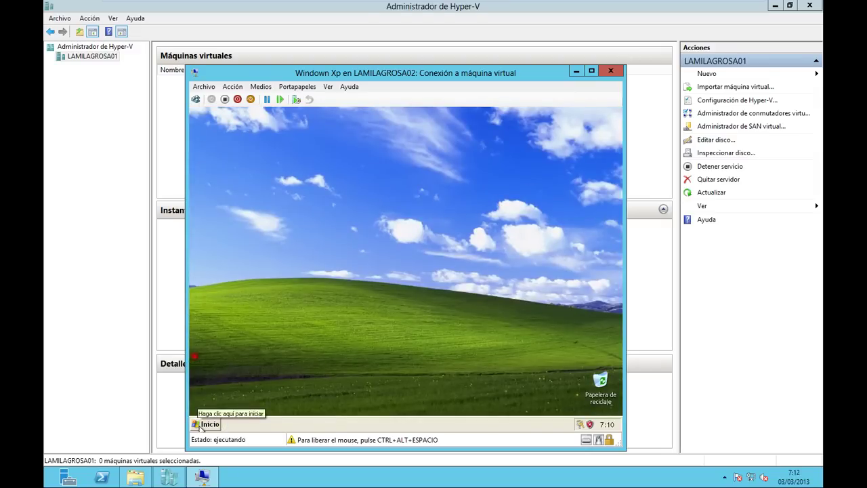
# - Shut down the Windows XP guest from within its own session
pyautogui.click(206, 424)
pyautogui.click(356, 408)
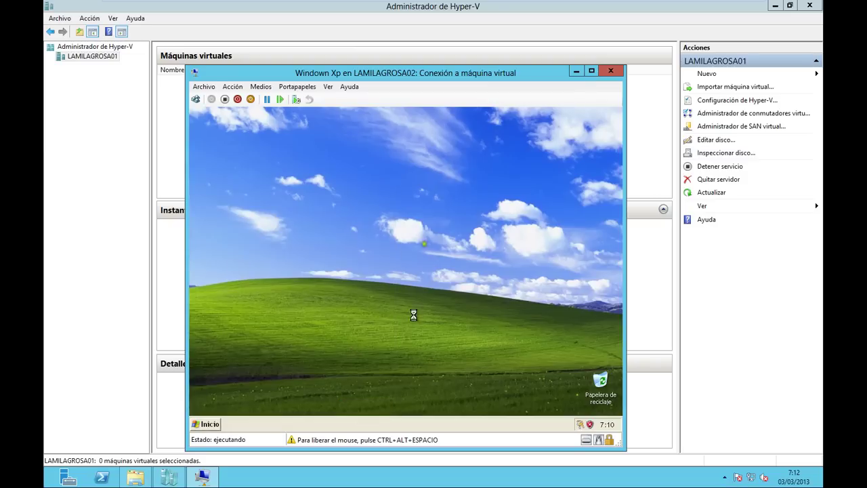
pyautogui.click(409, 233)
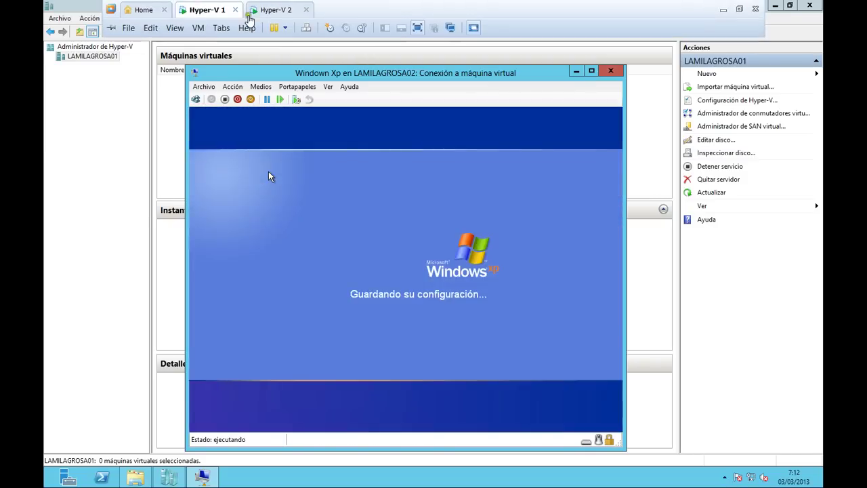
# - Try to connect to the Windown Xp console from the Hyper-V 2 server, taking over the existing connection
pyautogui.click(278, 10)
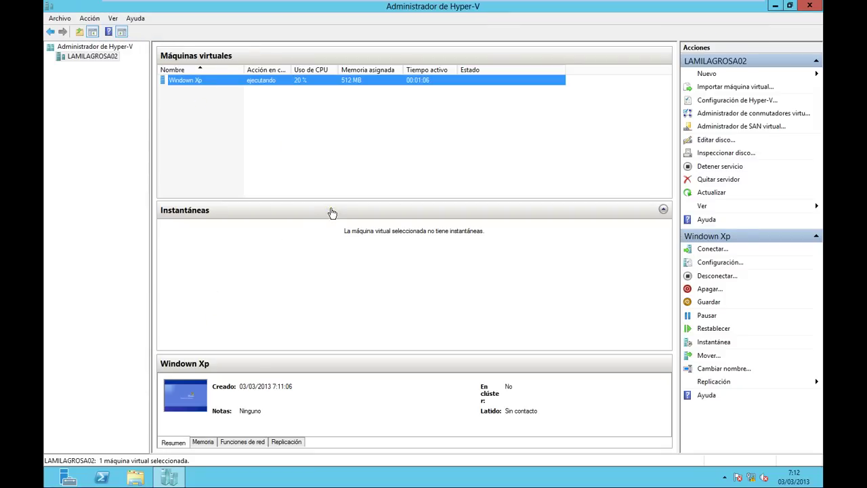
pyautogui.press('Return')
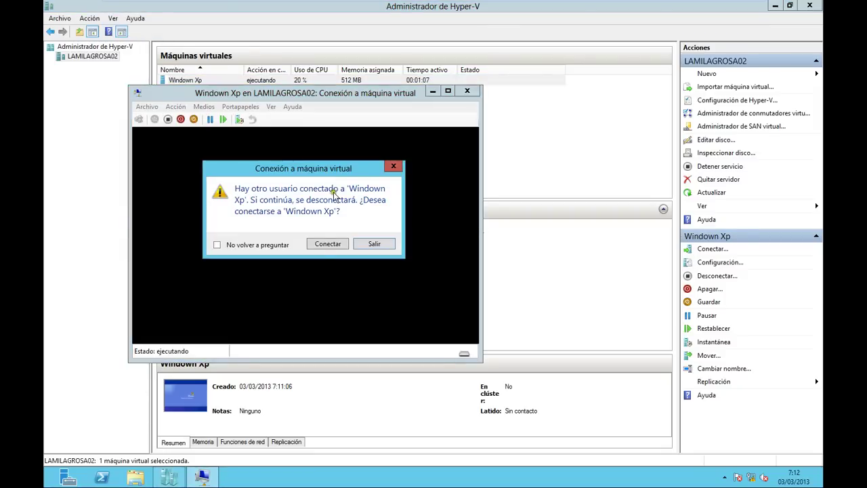
pyautogui.click(325, 244)
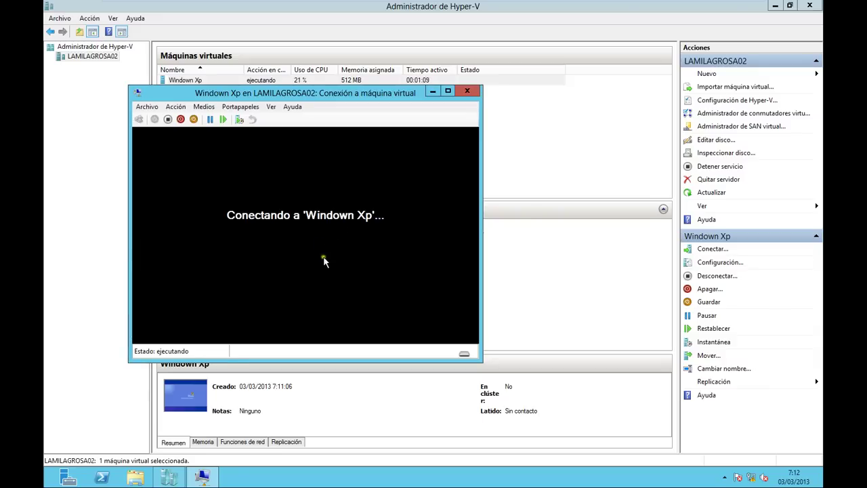
# - Switch to the Hyper-V 1 server and close its Windown Xp console window
pyautogui.moveTo(234, 10)
pyautogui.click(206, 12)
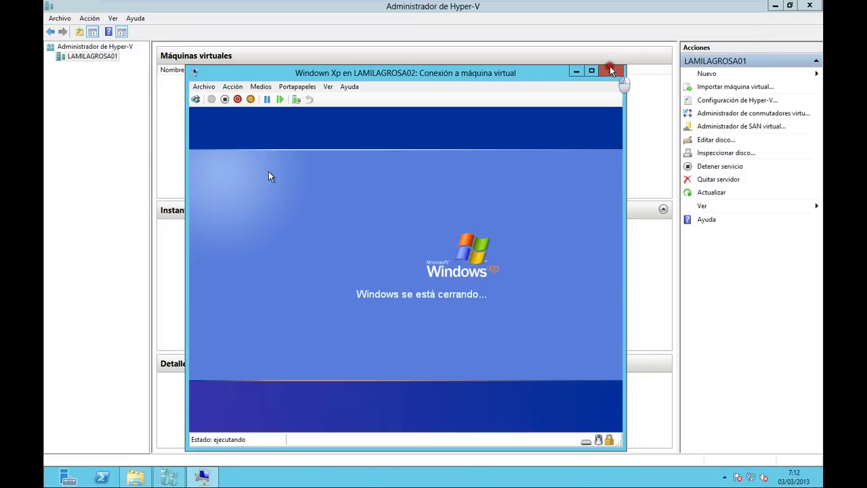
pyautogui.click(611, 71)
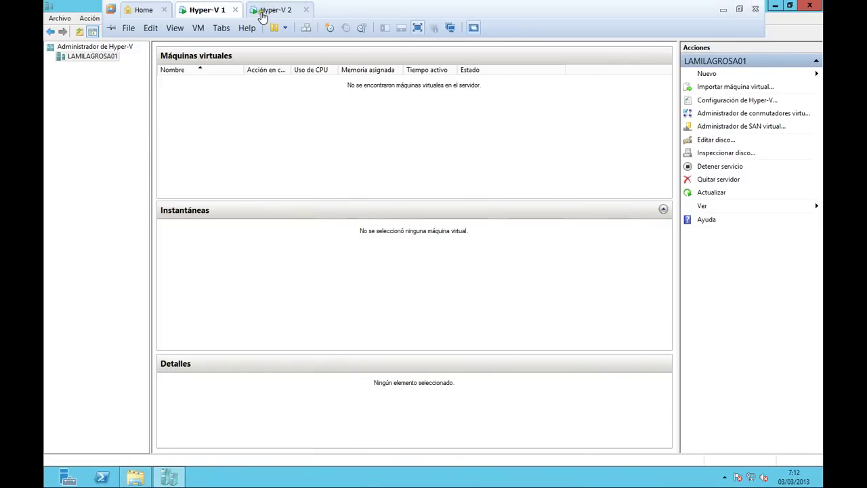
# - Switch back to the Hyper-V 2 server, dismiss the connection error and close the Windown Xp console
pyautogui.click(263, 12)
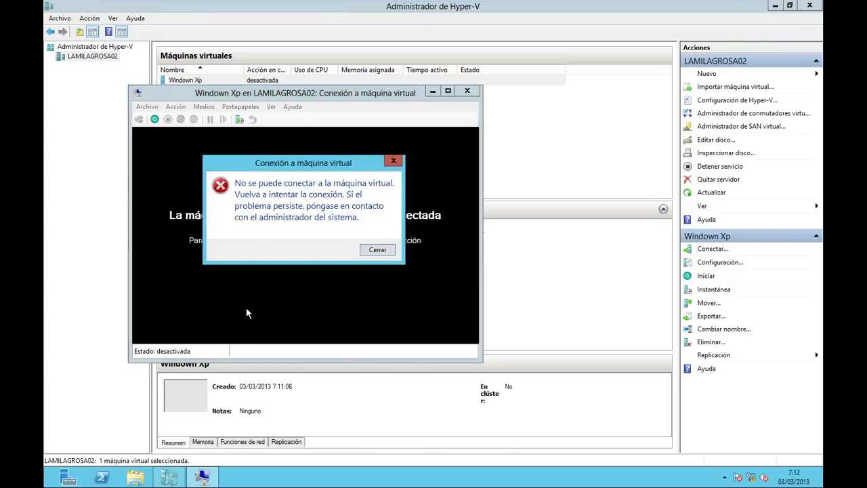
pyautogui.click(374, 252)
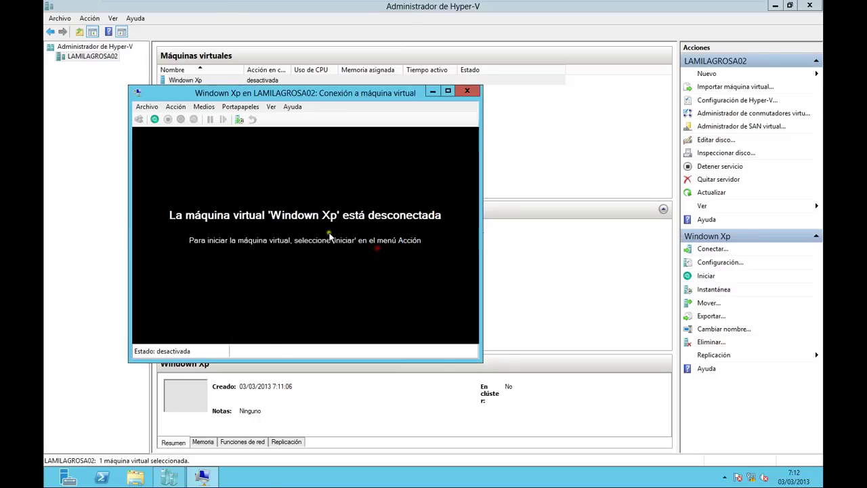
pyautogui.click(461, 90)
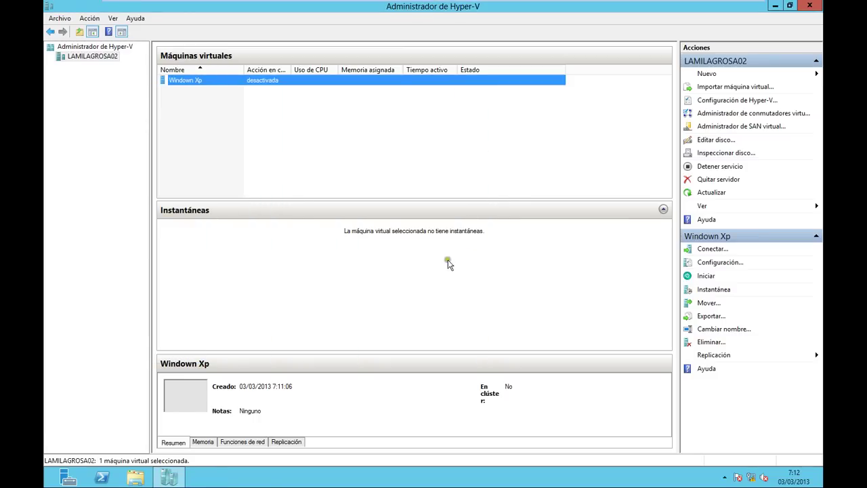
# - Inspect the migrated machine's folders in the Windows Xp directory on the MVirtuales (E:) drive, closing the file browser when done
pyautogui.click(135, 477)
pyautogui.click(74, 189)
pyautogui.doubleClick(319, 81)
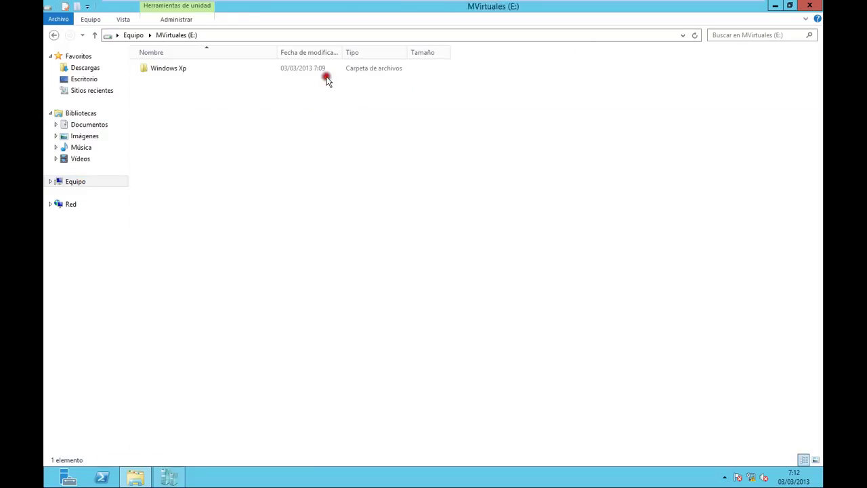
pyautogui.doubleClick(190, 68)
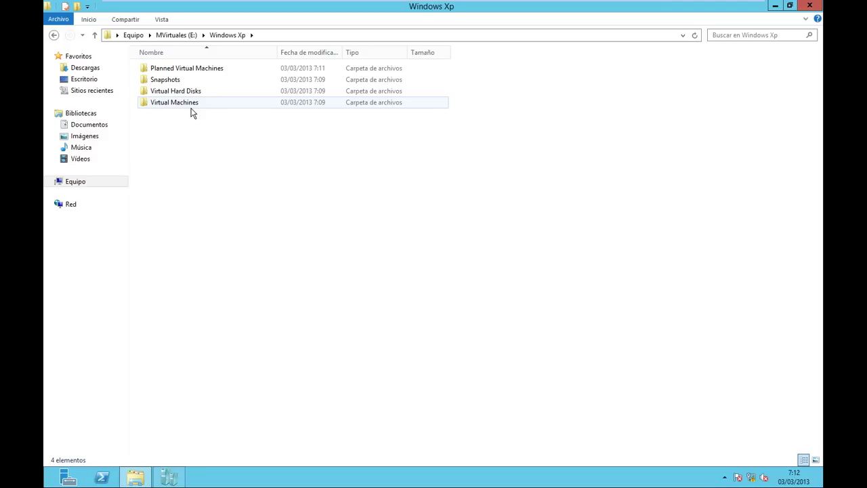
pyautogui.moveTo(192, 113)
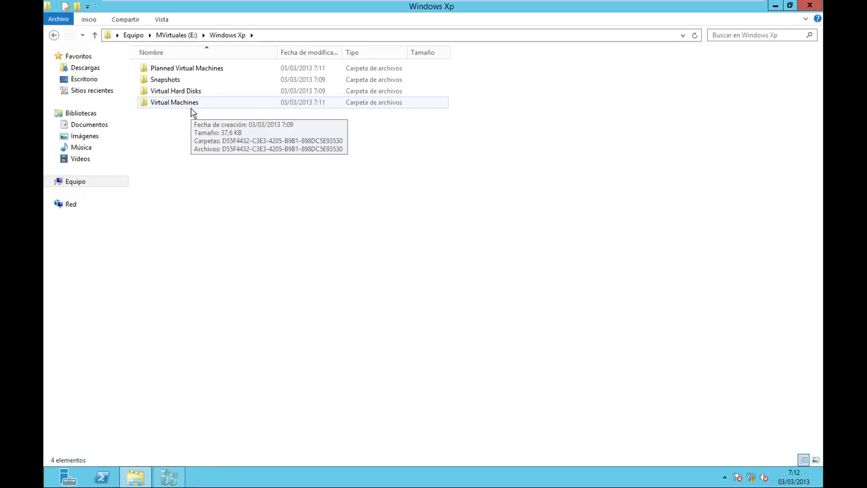
pyautogui.click(809, 6)
# - Check the Windown Xp entry in the LAMILAGROSA02 machine list, and view the list on the Hyper-V 1 server for comparison
pyautogui.click(201, 82)
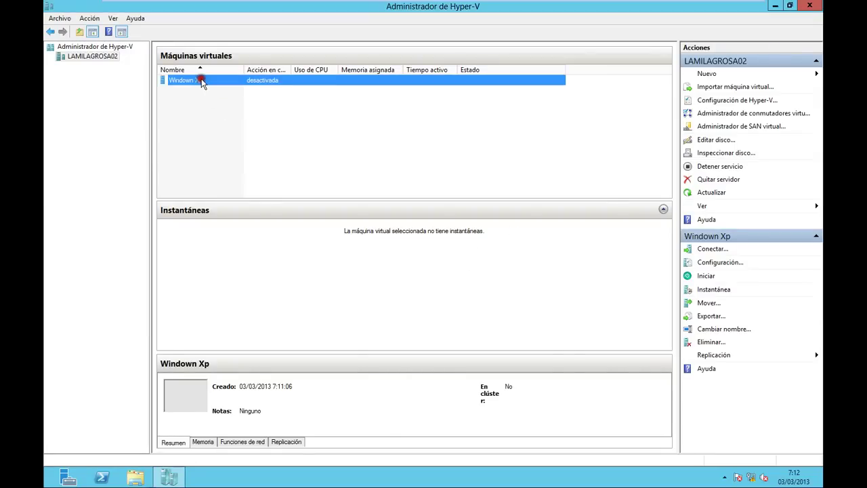
pyautogui.click(202, 82)
pyautogui.click(212, 98)
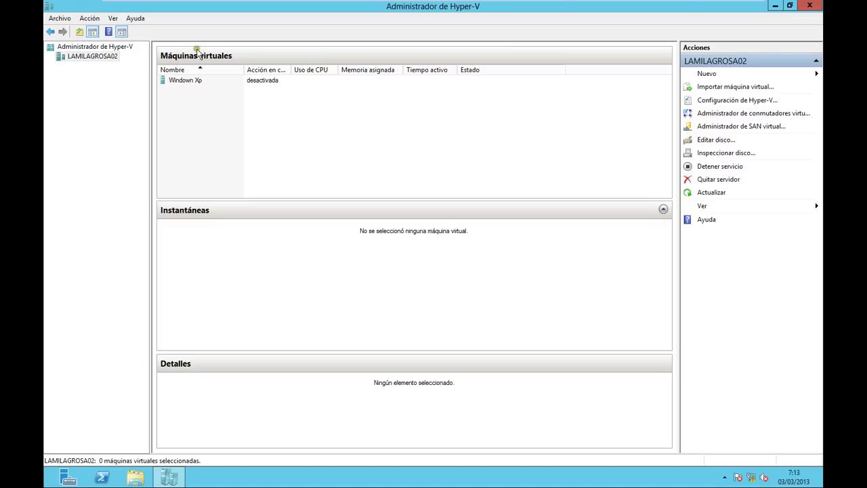
pyautogui.click(202, 10)
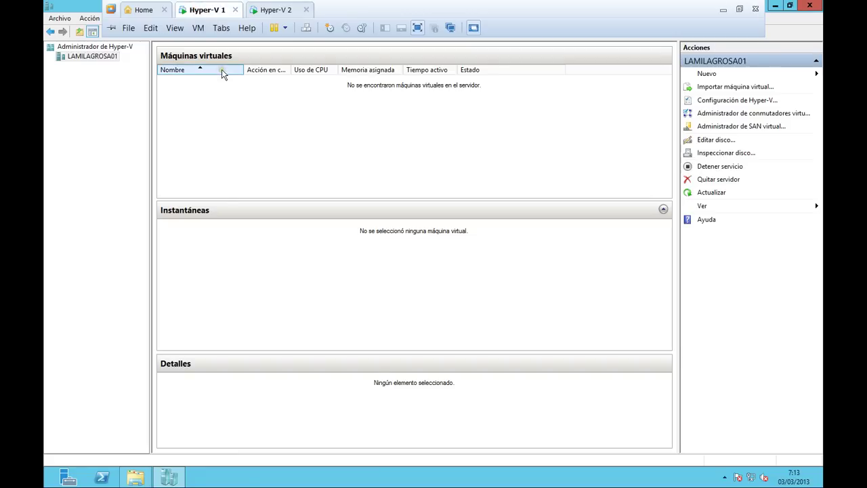